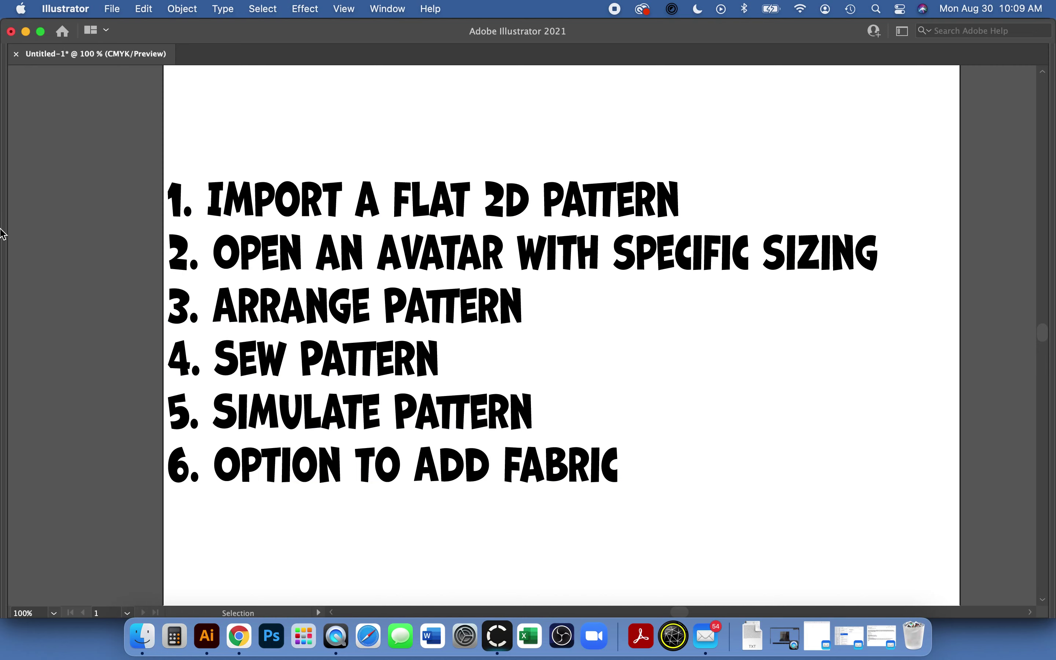
# In Chrome, browse Lekala's Free Patterns > Women > Blouses to list the four $0.00 blouses
pyautogui.moveTo(2, 243)
pyautogui.click(243, 637)
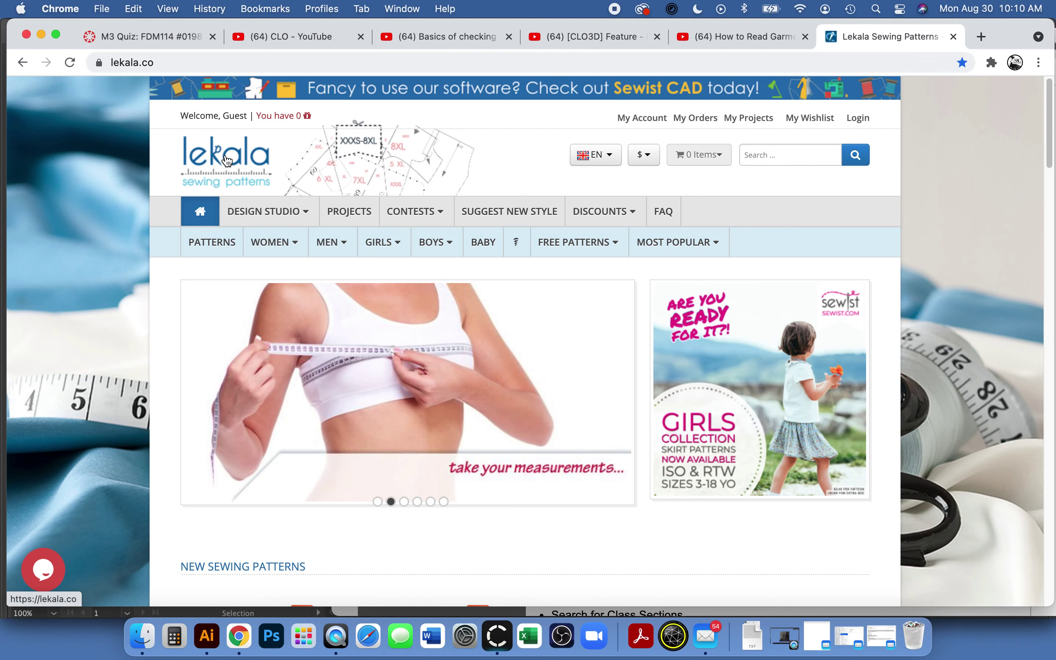
pyautogui.moveTo(569, 255)
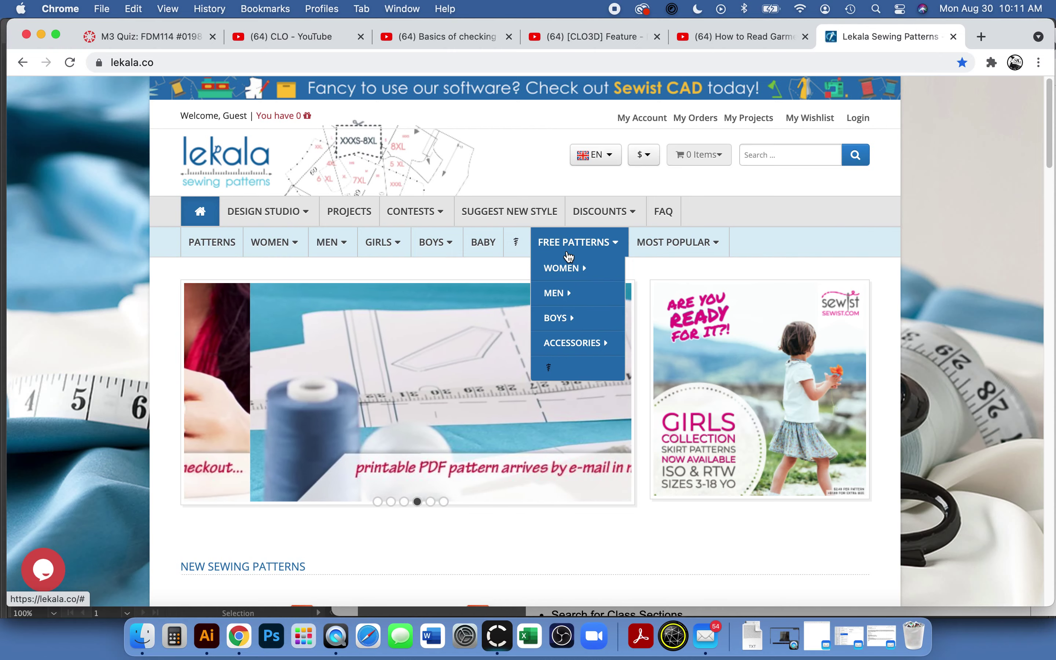
pyautogui.moveTo(573, 355)
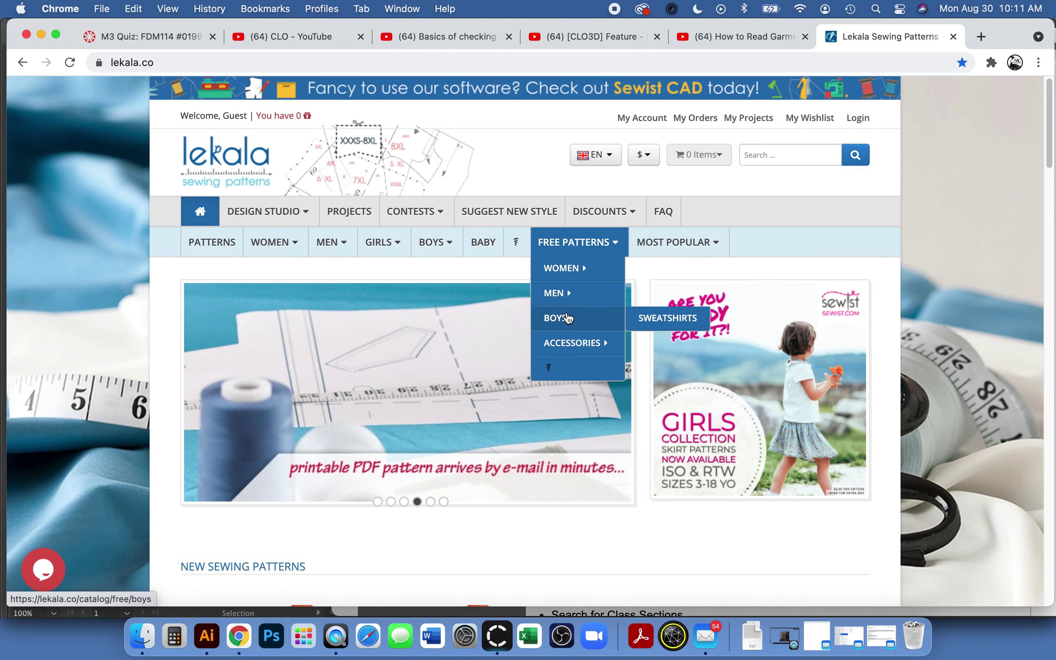
pyautogui.moveTo(553, 270)
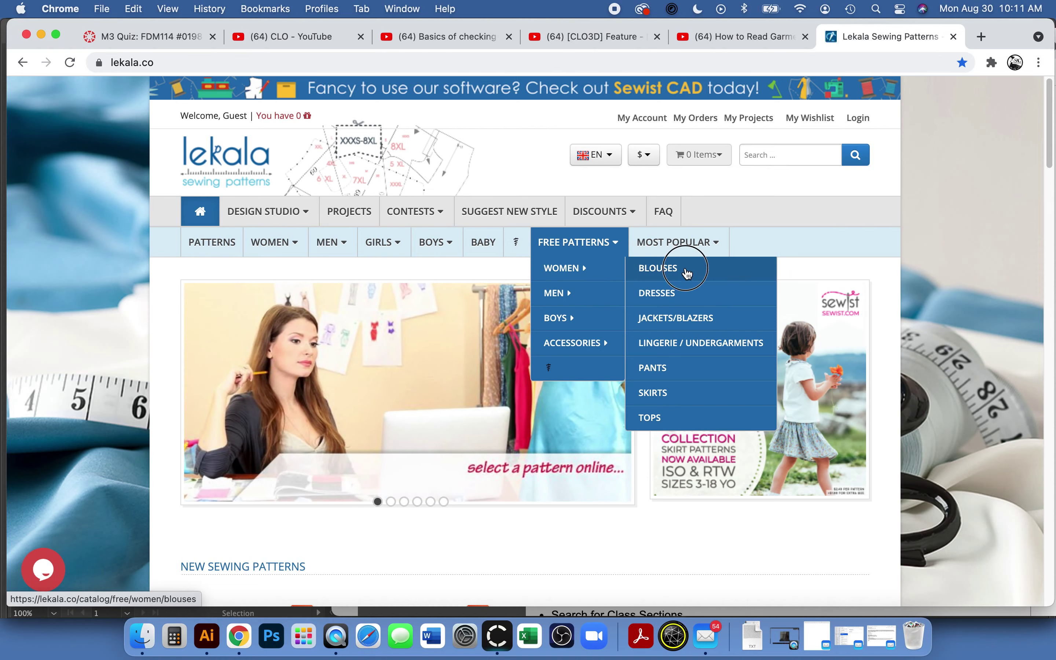
pyautogui.click(687, 272)
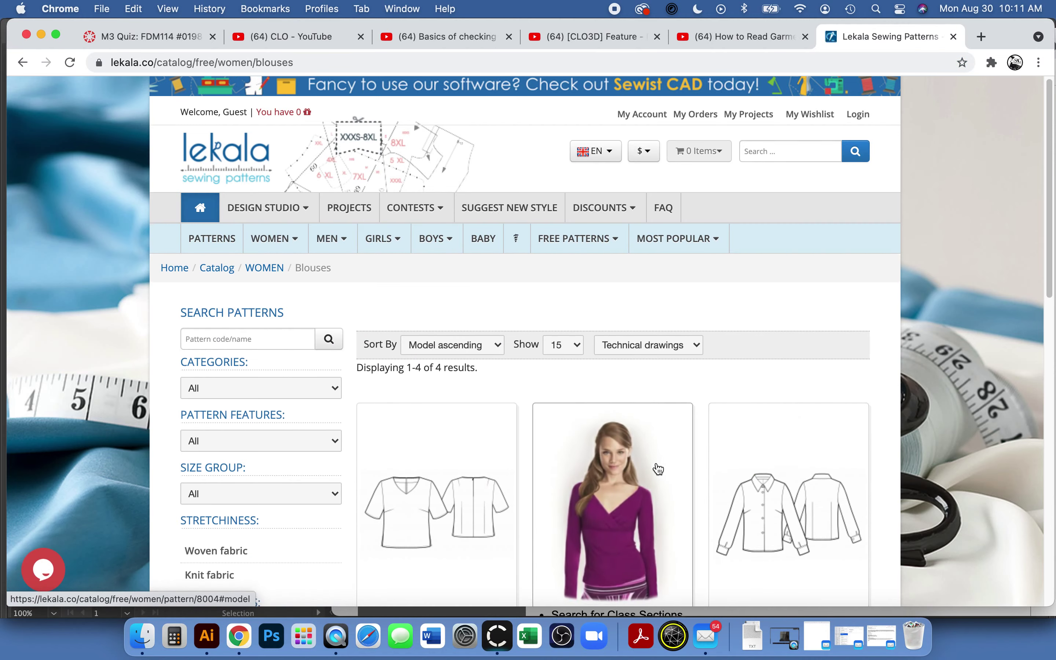
pyautogui.scroll(-5, 655, 465)
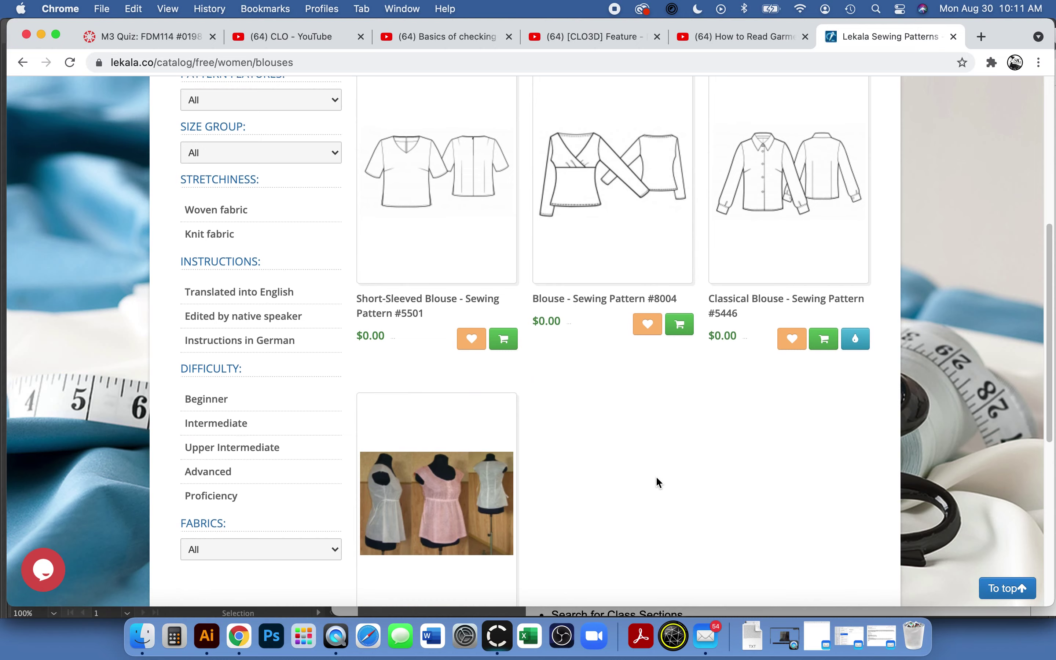
pyautogui.scroll(3, 656, 478)
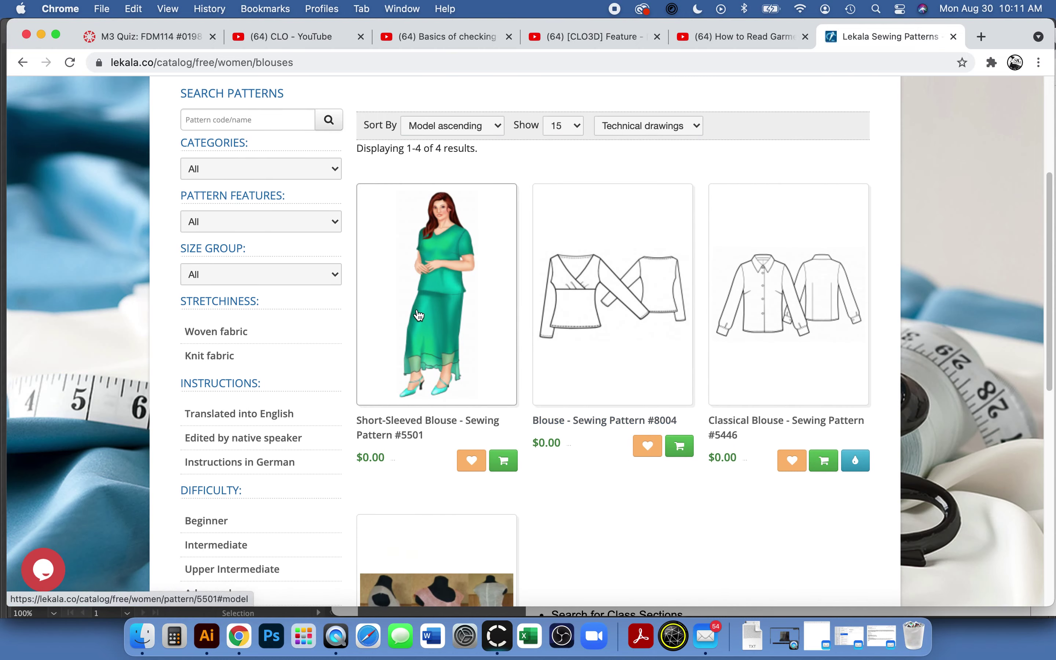
# Open Short-Sleeved Blouse #5501 and apply the standard US 10 (M) size measurements
pyautogui.click(427, 312)
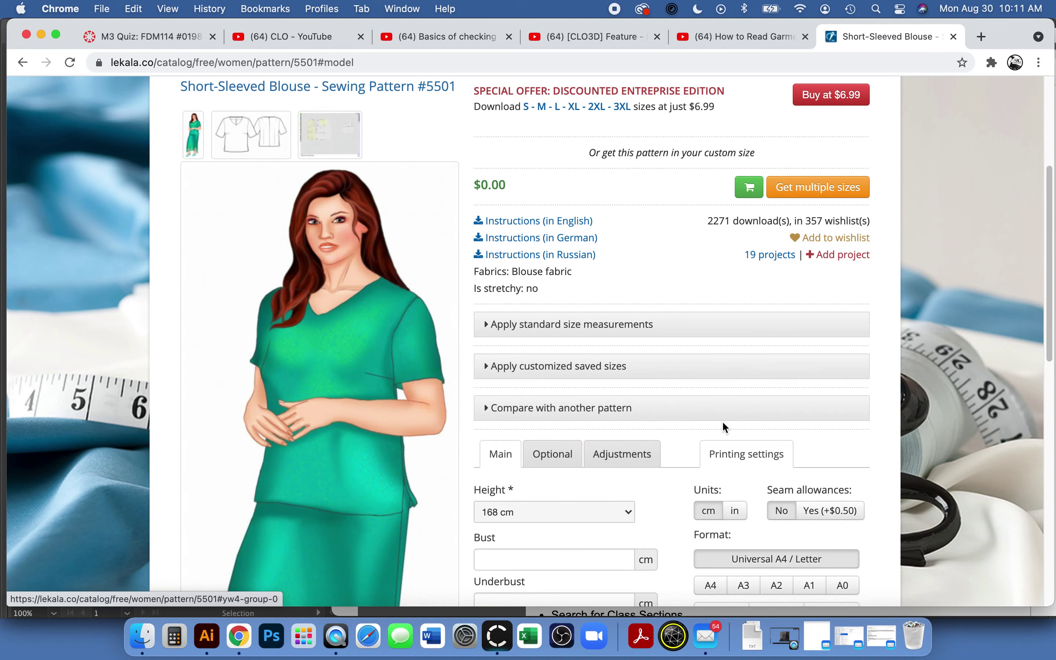
pyautogui.scroll(-1, 797, 421)
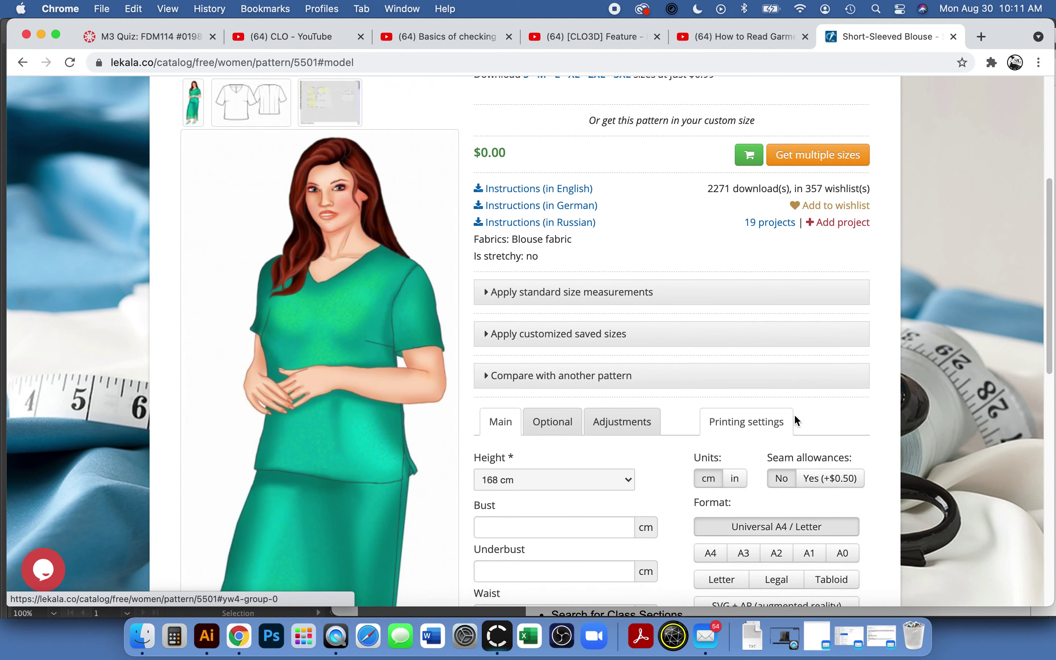
pyautogui.click(523, 298)
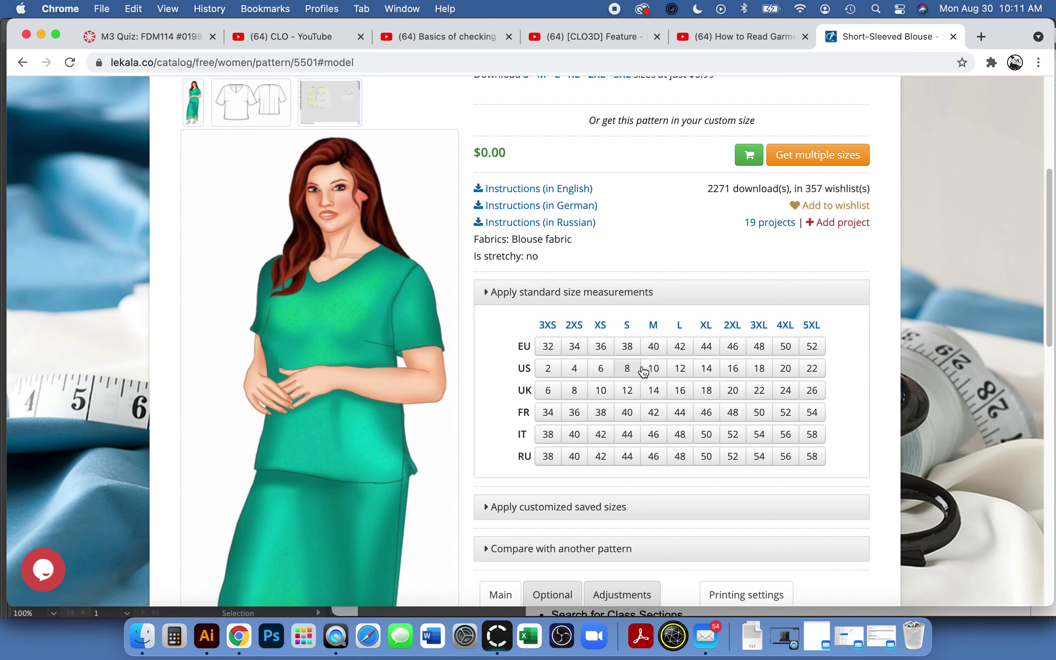
pyautogui.click(654, 370)
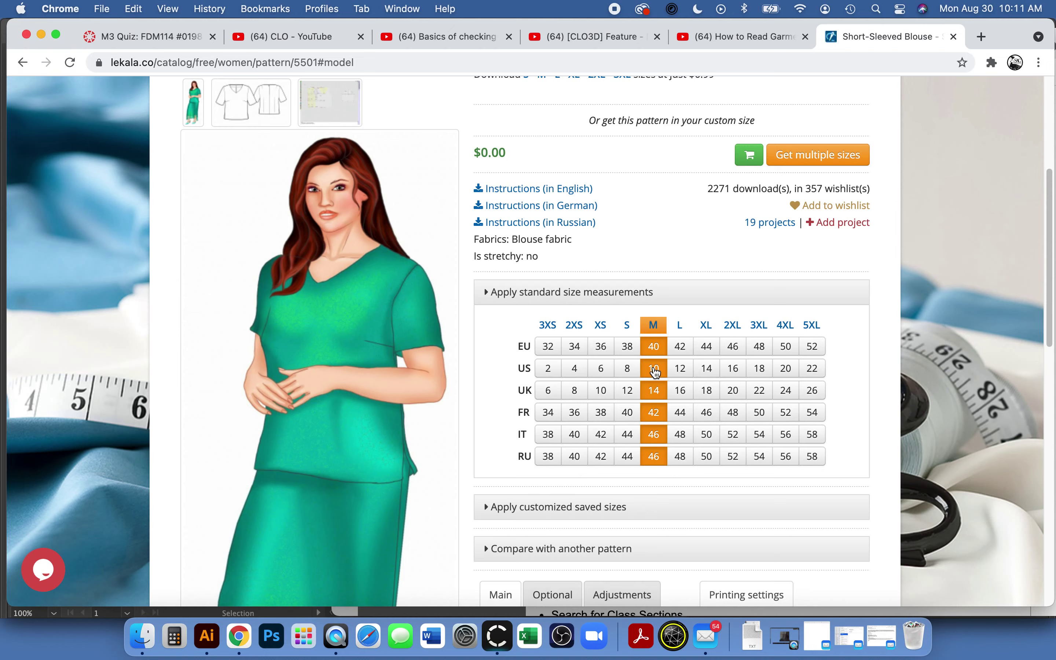
# Expand the customized saved sizes section, review the order form, then switch to CLO 3D
pyautogui.scroll(-1, 656, 371)
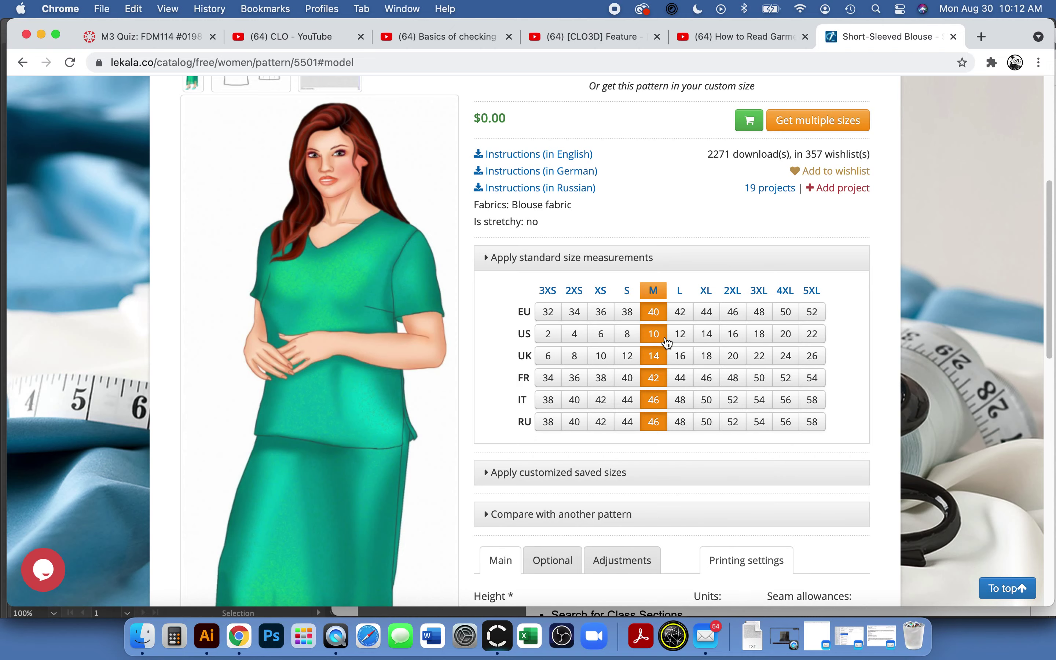
pyautogui.scroll(-1, 408, 495)
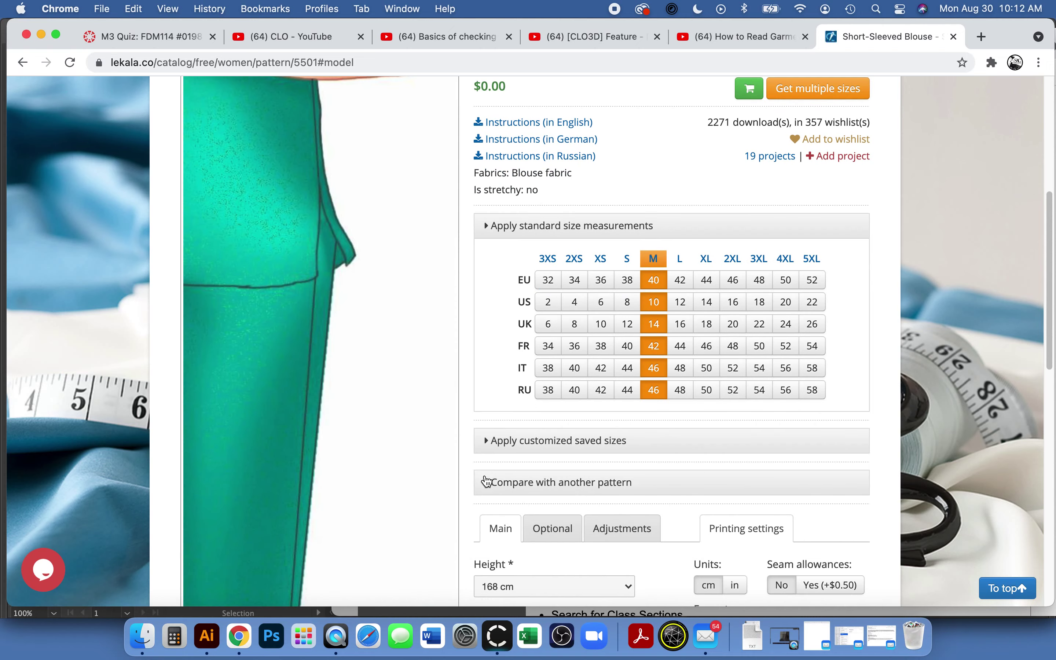
pyautogui.click(503, 470)
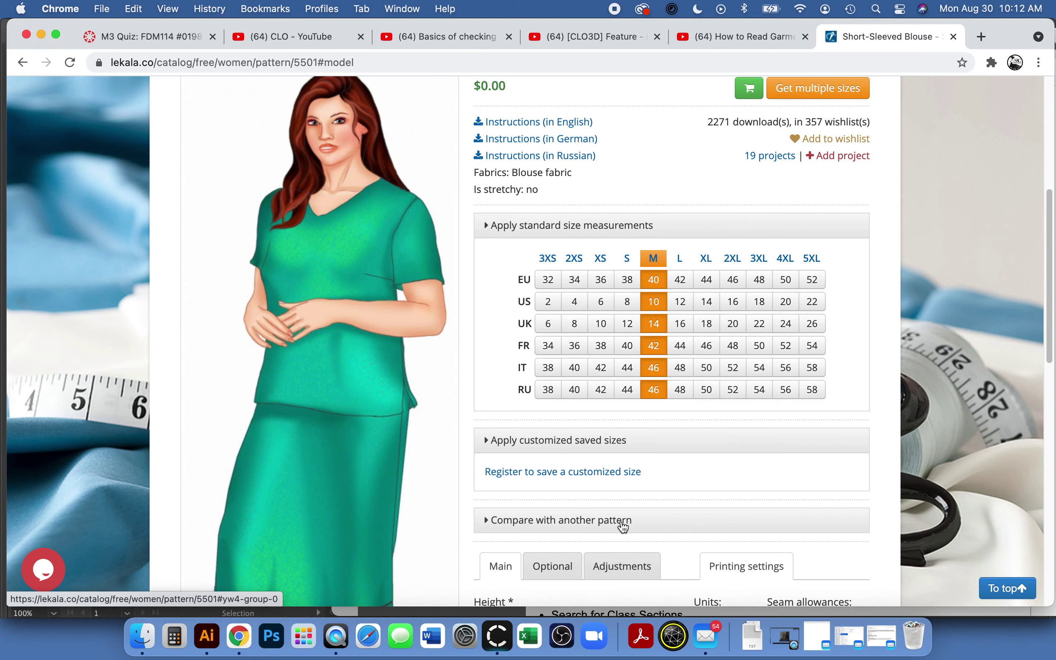
pyautogui.scroll(-2, 633, 502)
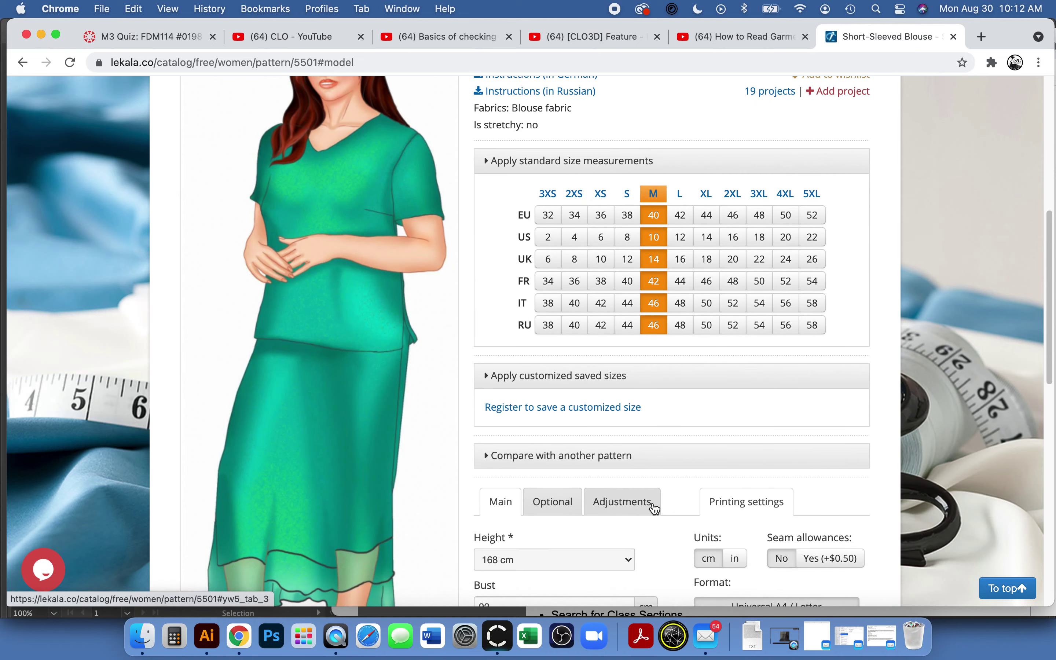
pyautogui.scroll(-3, 668, 423)
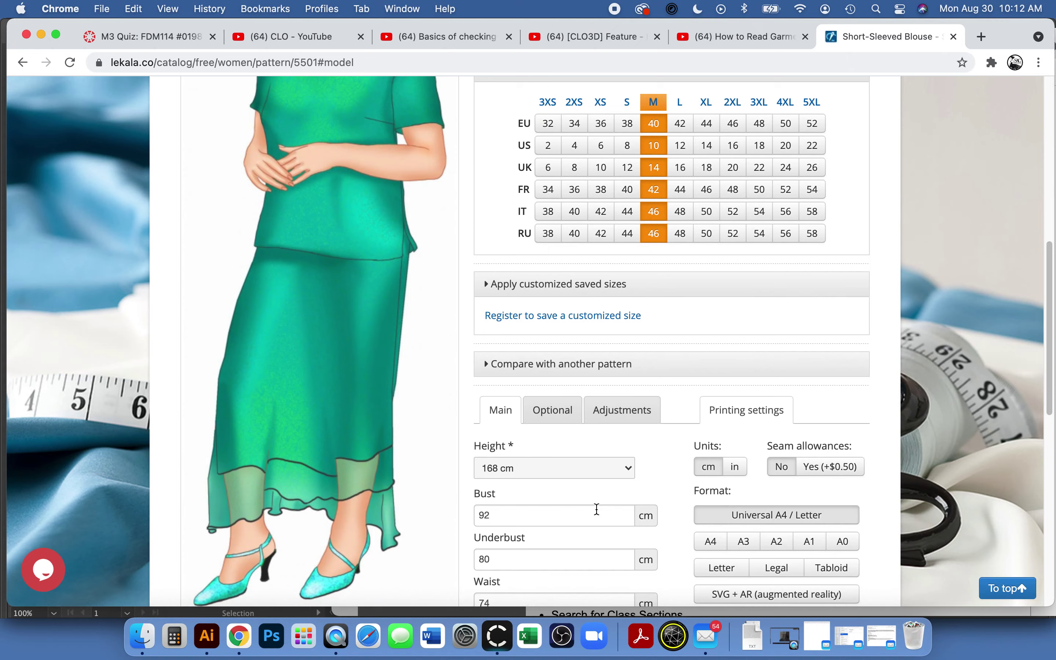
pyautogui.scroll(-3, 596, 507)
pyautogui.scroll(-3, 563, 575)
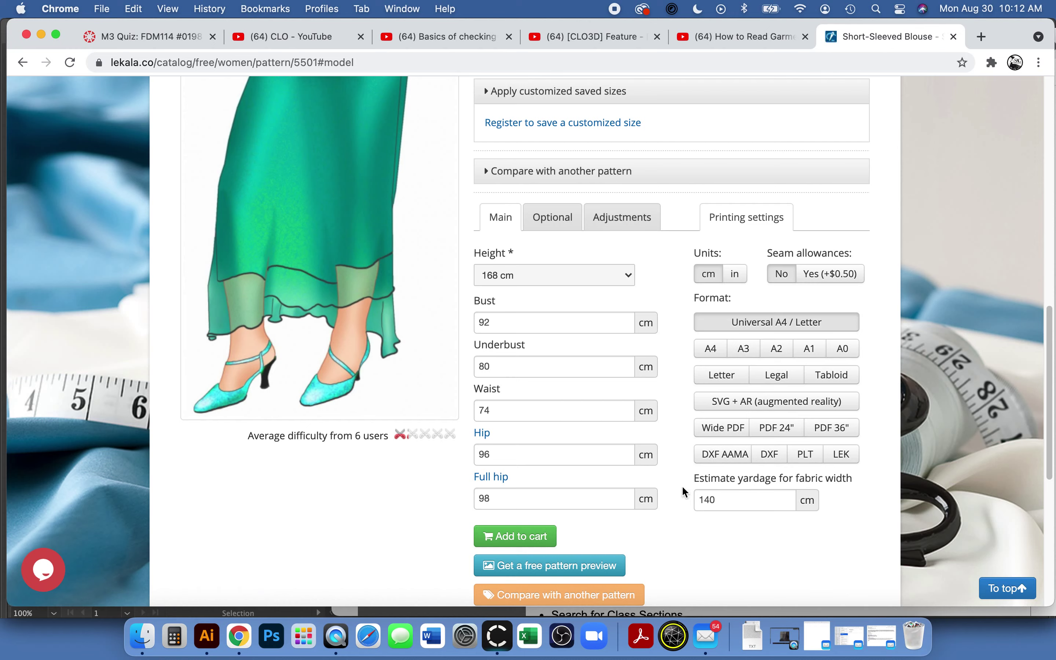
pyautogui.click(491, 647)
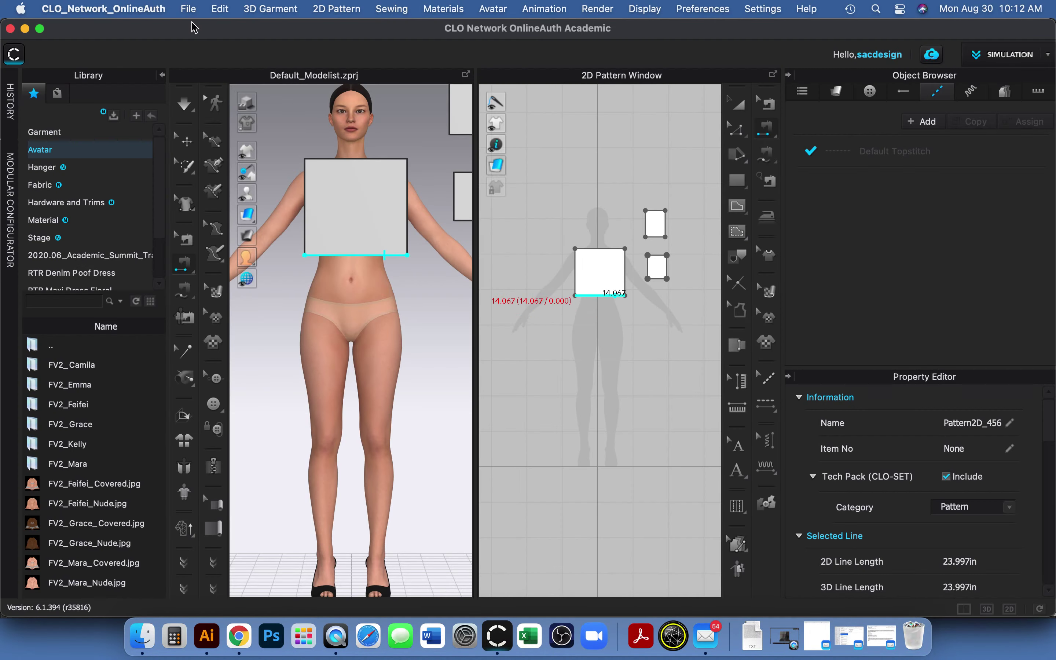
# In CLO 3D, bring up the File > Import (Add) submenu listing DXF (AAMA/ASTM)
pyautogui.click(197, 8)
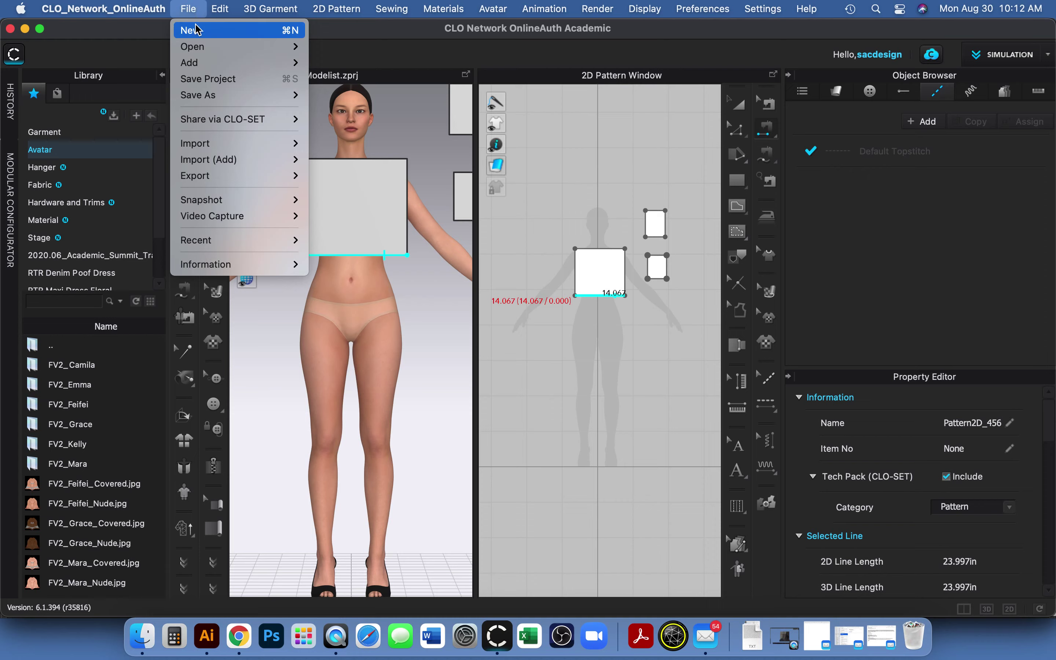
pyautogui.moveTo(208, 159)
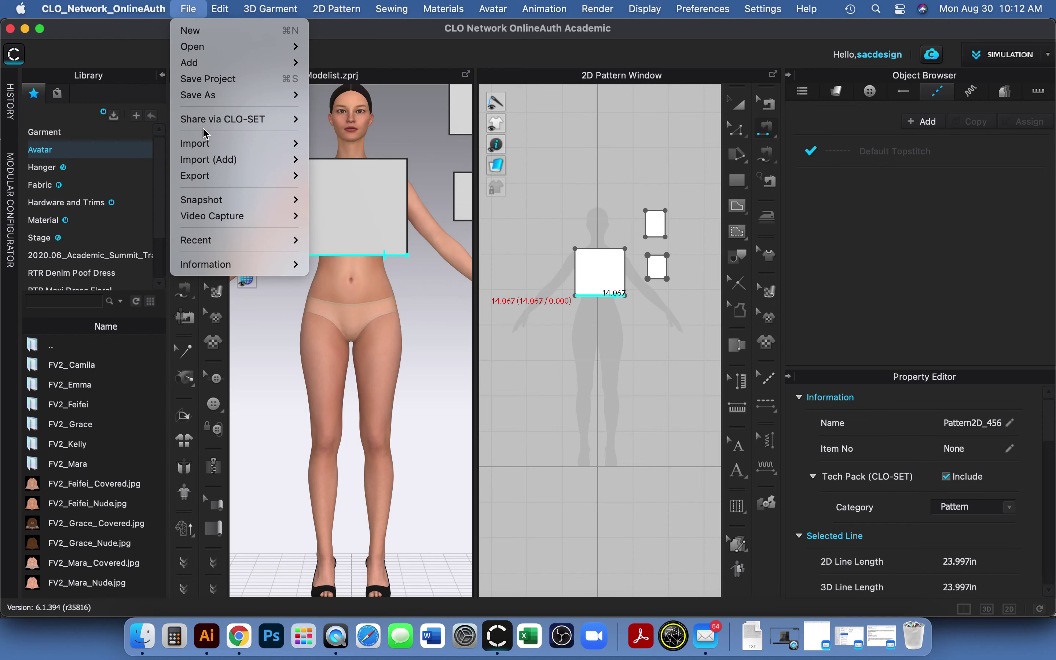
pyautogui.moveTo(204, 52)
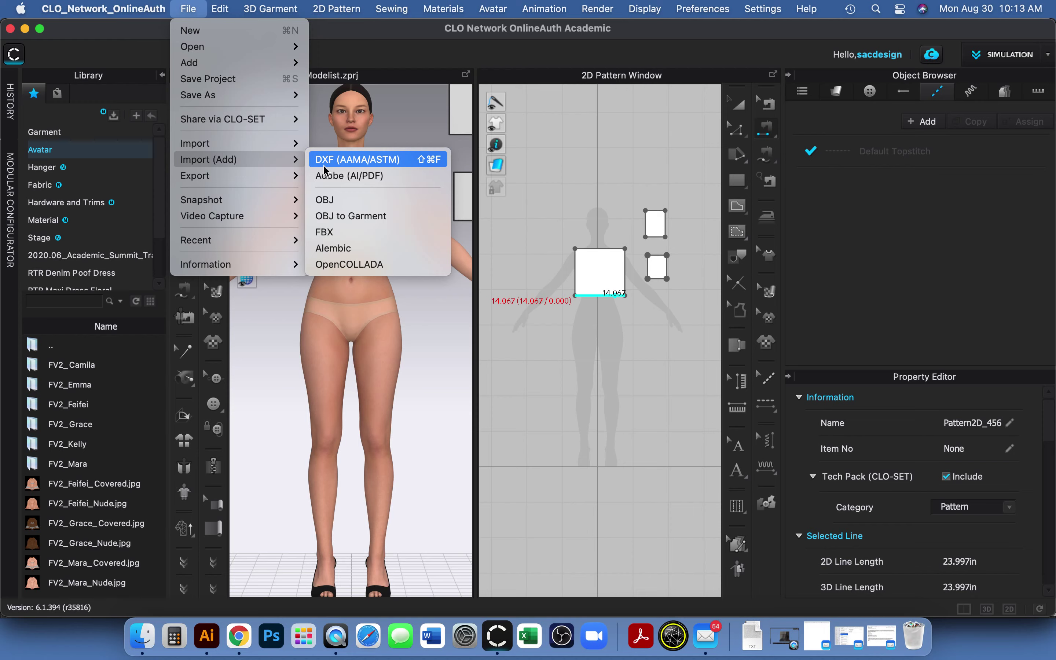
pyautogui.click(343, 161)
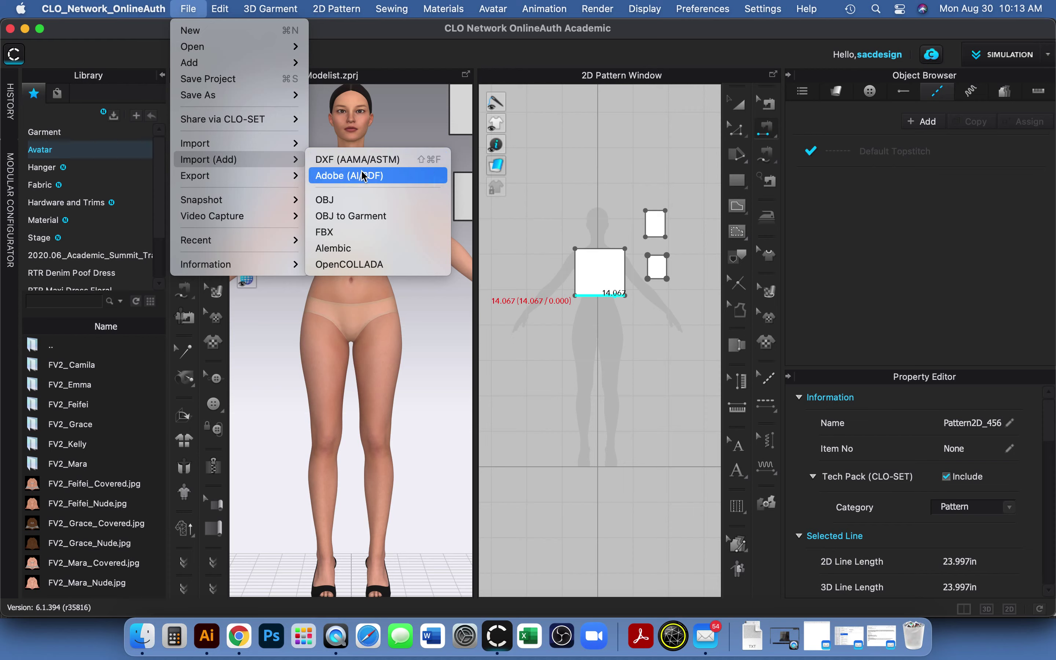
pyautogui.click(377, 177)
# Back on the blouse page, choose DXF AAMA as the format and add it to the cart
pyautogui.click(232, 637)
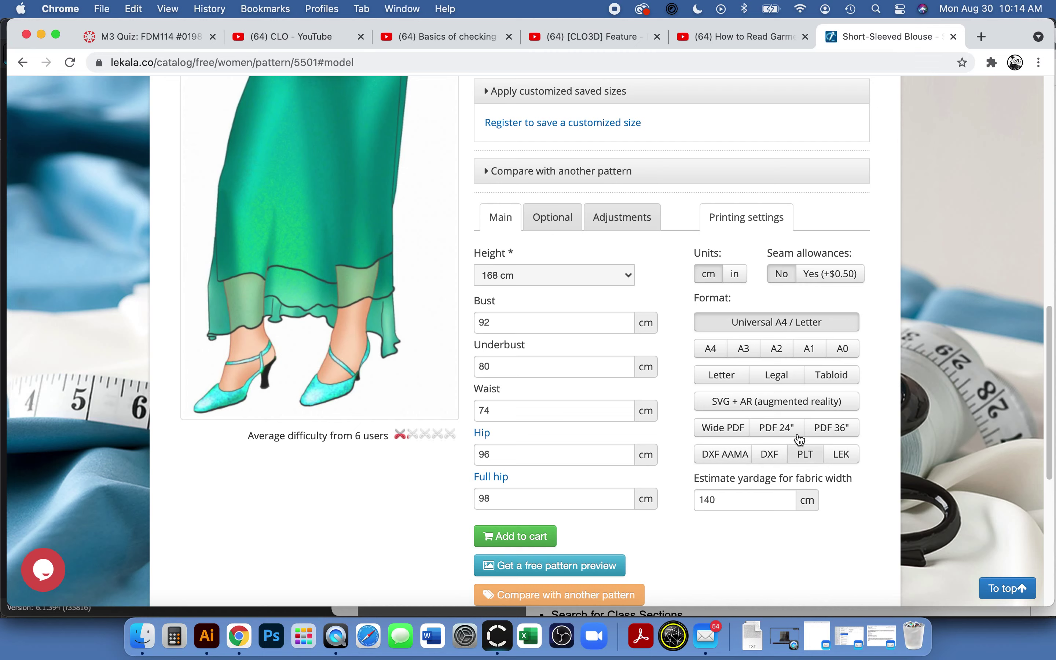
pyautogui.click(723, 456)
pyautogui.scroll(-3, 707, 584)
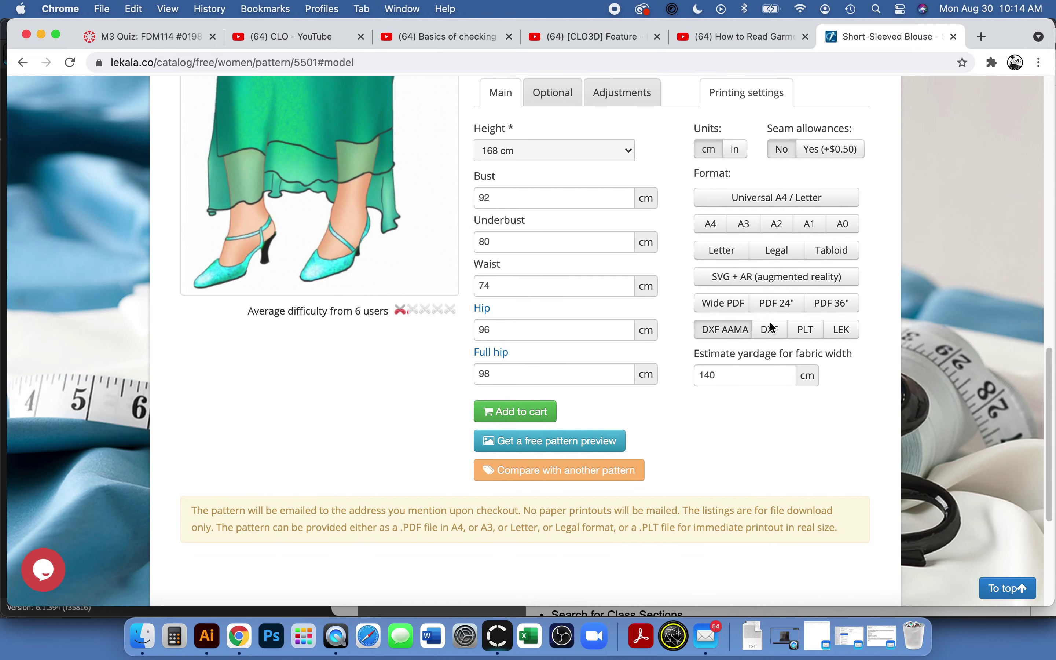
pyautogui.click(541, 410)
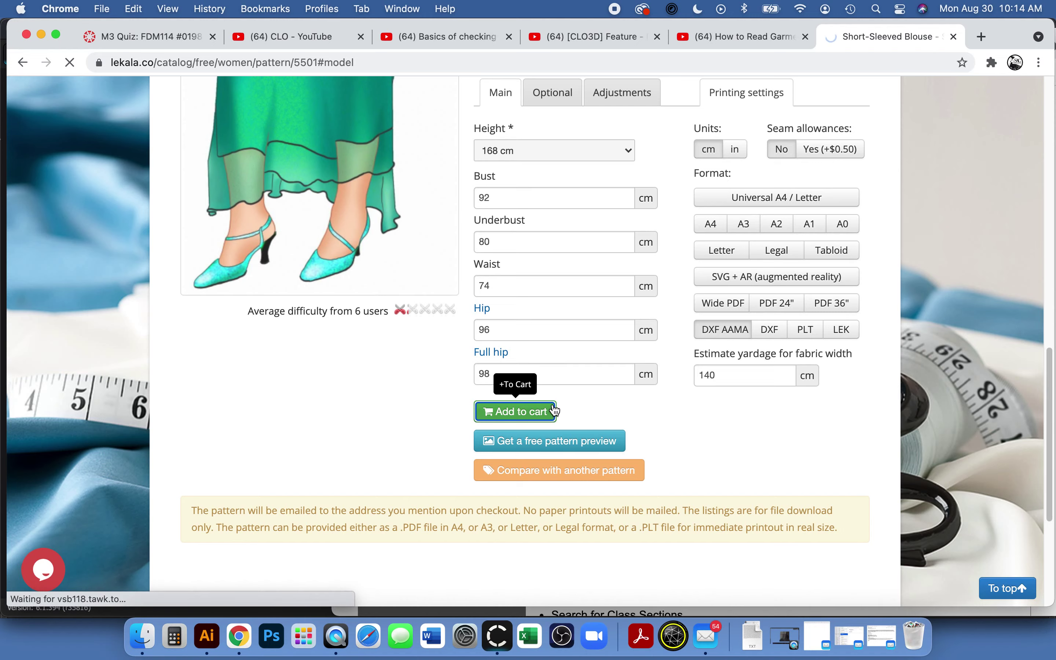
# Open the 1-item cart showing the blouse at $0.00 and proceed to checkout
pyautogui.scroll(-3, 719, 444)
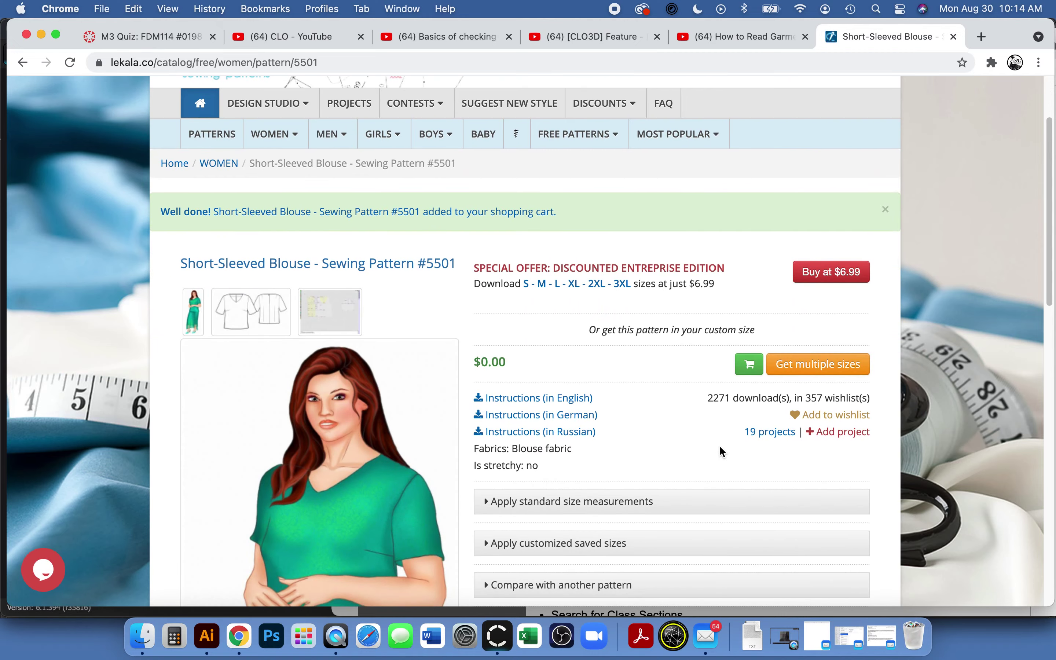
pyautogui.scroll(-15, 719, 444)
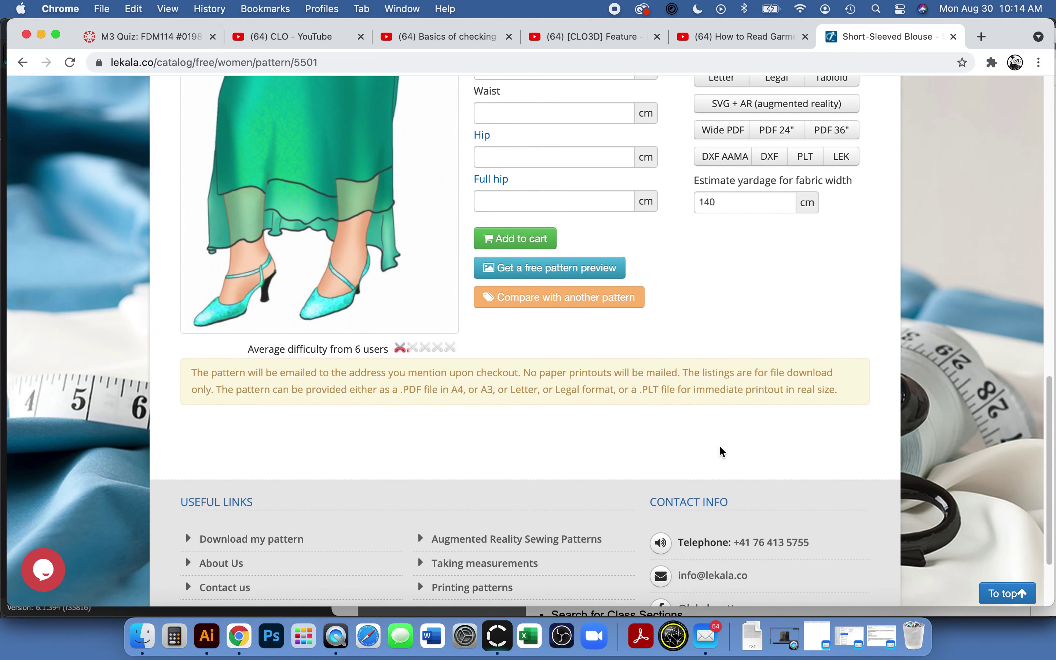
pyautogui.scroll(20, 719, 444)
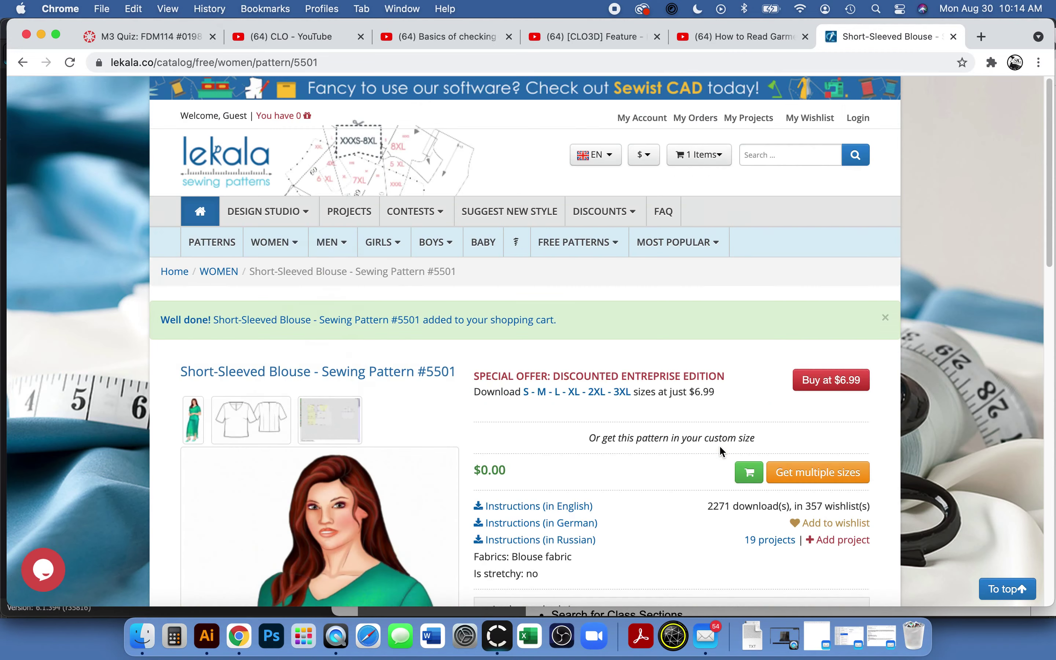
pyautogui.click(705, 156)
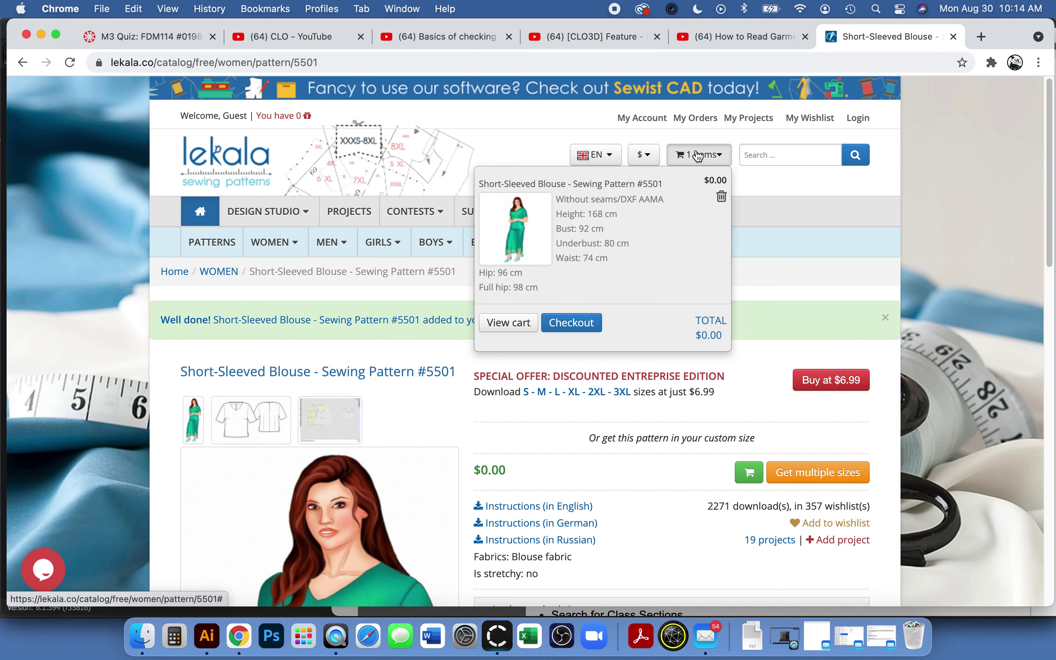
pyautogui.click(580, 324)
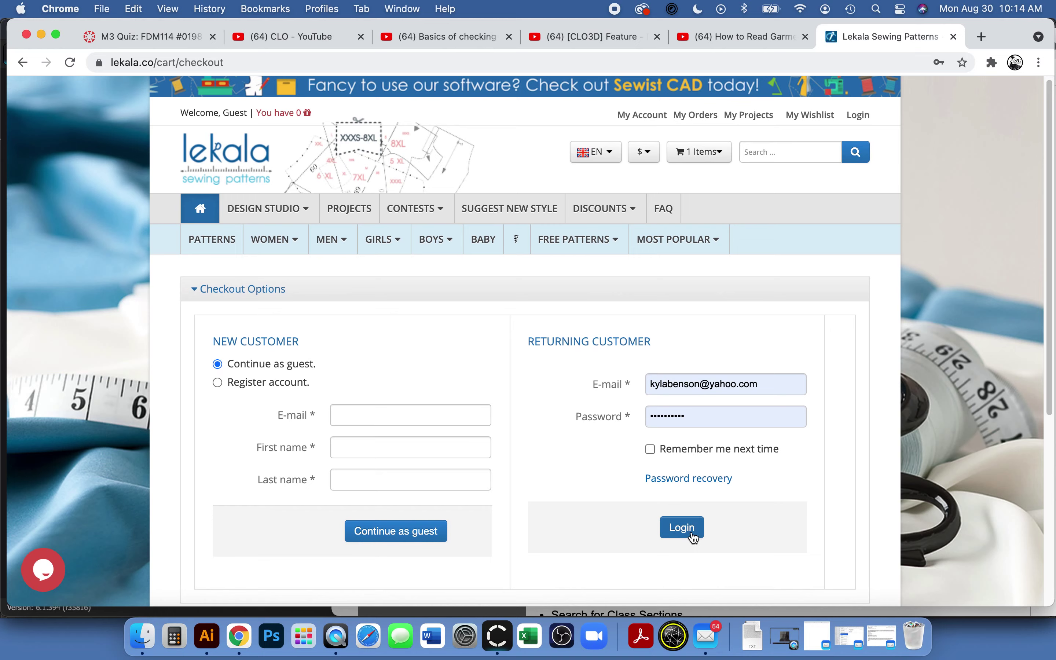
pyautogui.click(650, 449)
pyautogui.click(694, 530)
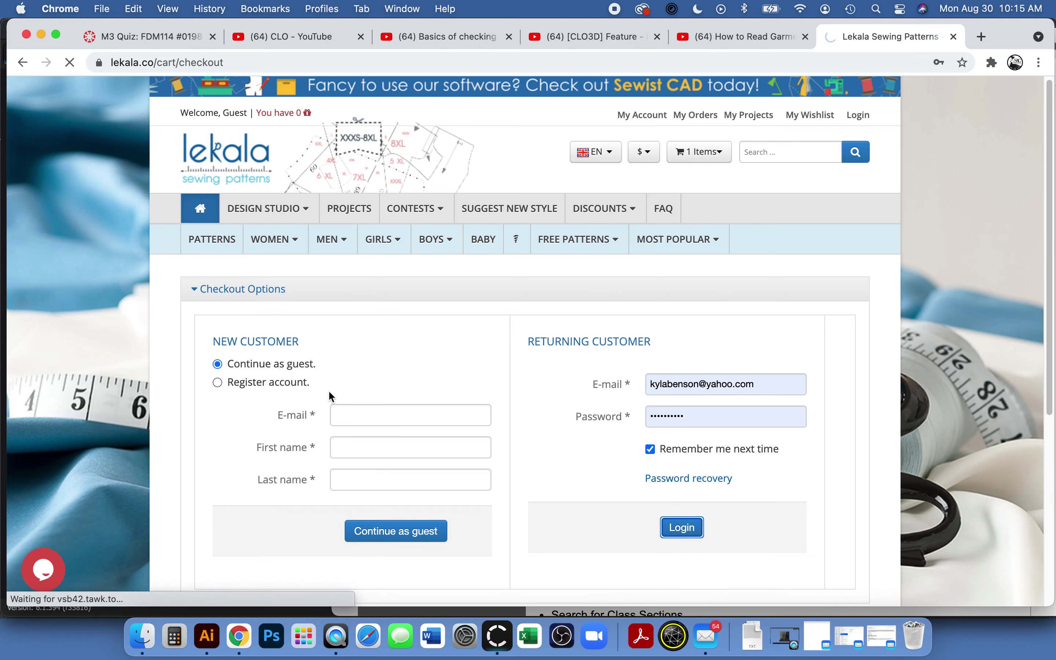
pyautogui.scroll(-5, 684, 444)
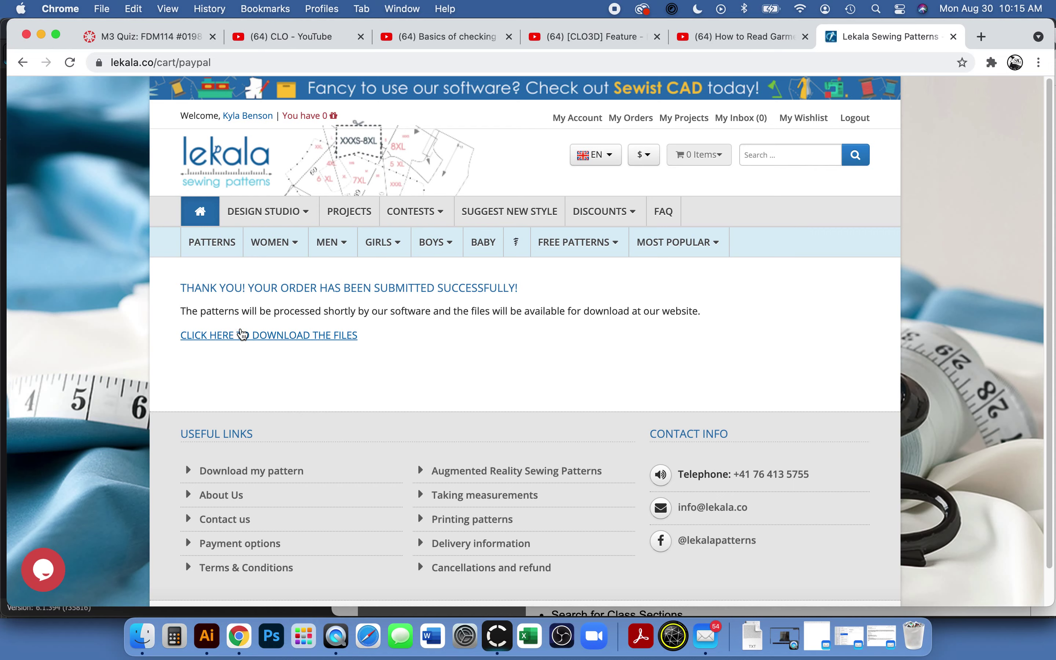
pyautogui.click(246, 336)
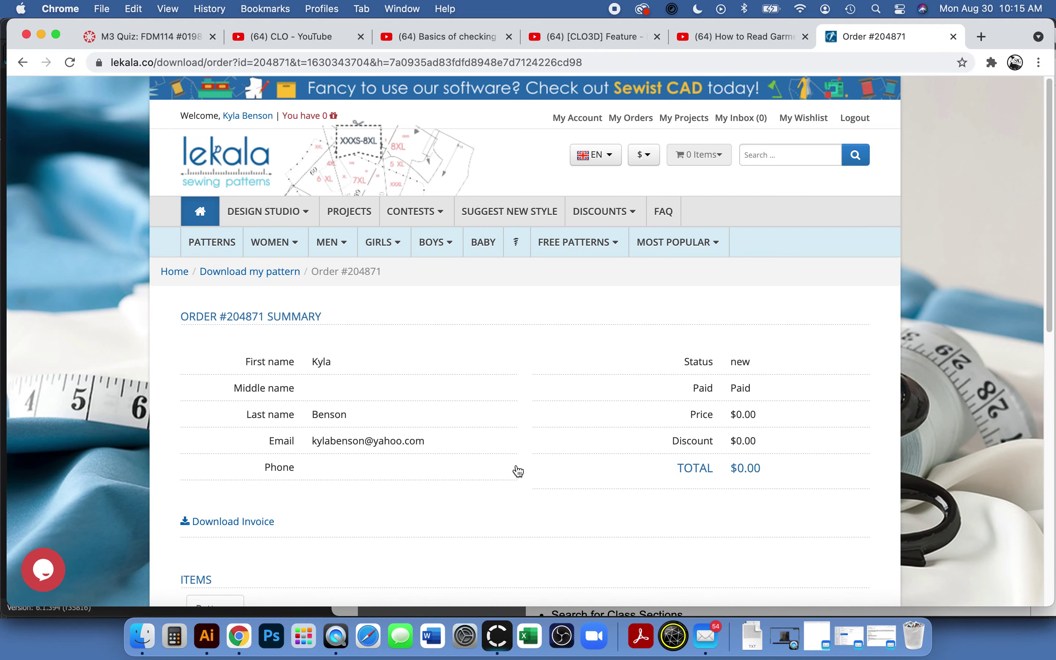
# Download the instruction PDF for Short-Sleeved Blouse #5501 (DXF AAMA, without seams)
pyautogui.scroll(-10, 641, 425)
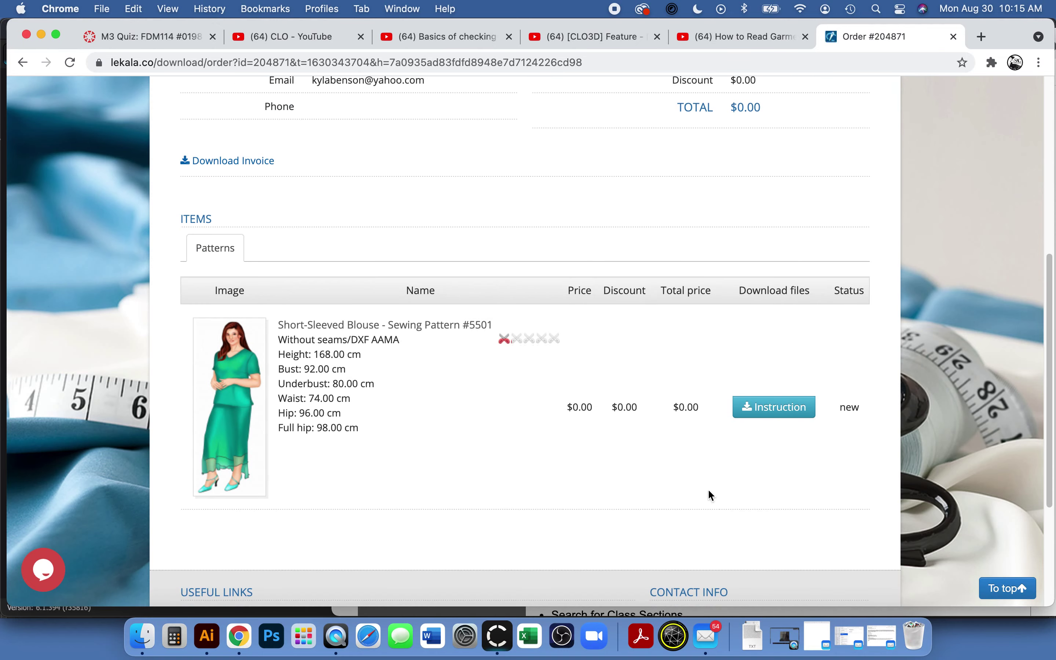
pyautogui.click(773, 407)
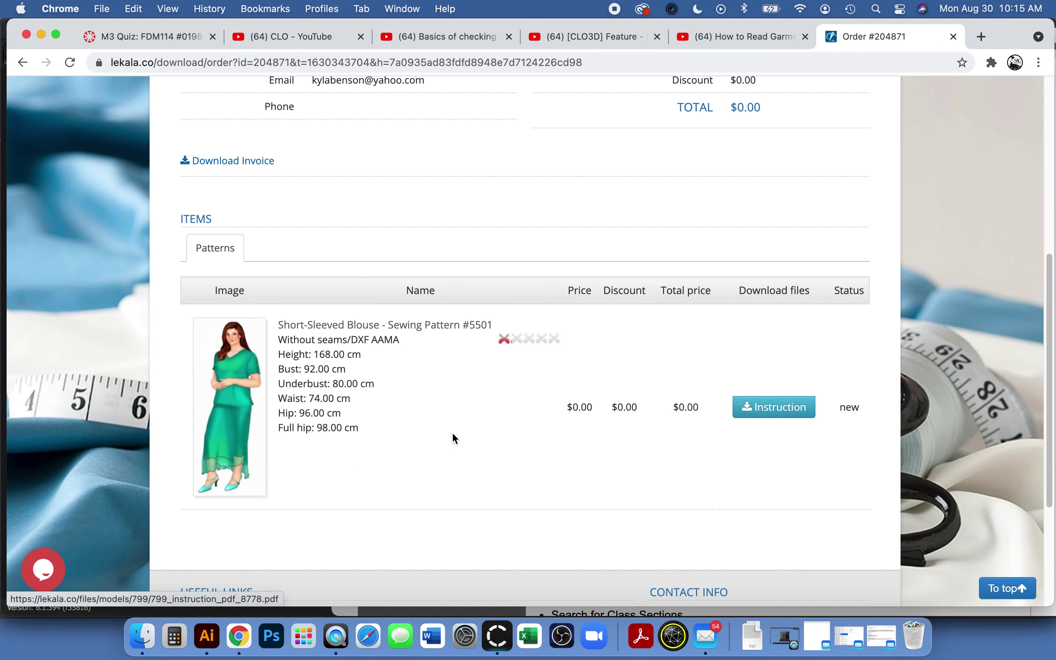
pyautogui.scroll(-3, 362, 471)
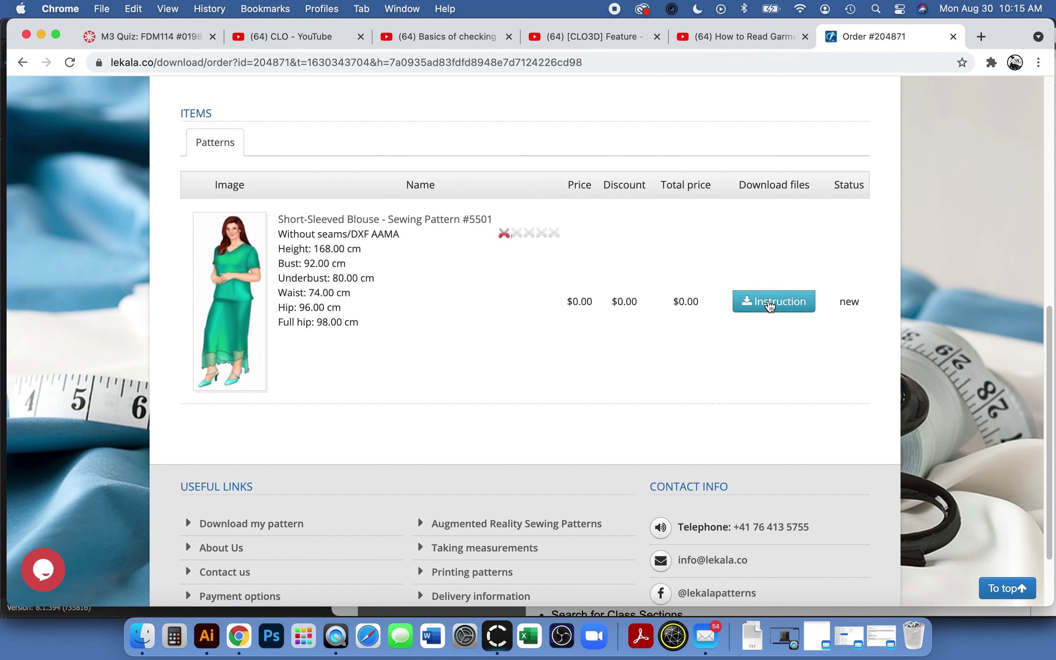